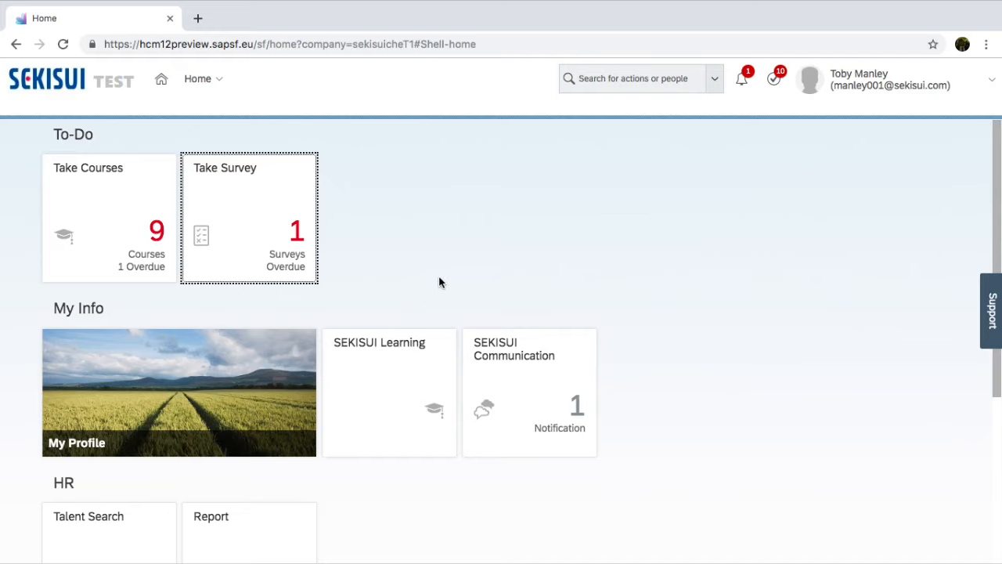
- Open Learning Management and bring up the search form for scheduled offerings
scroll(453, 277, down, 3)
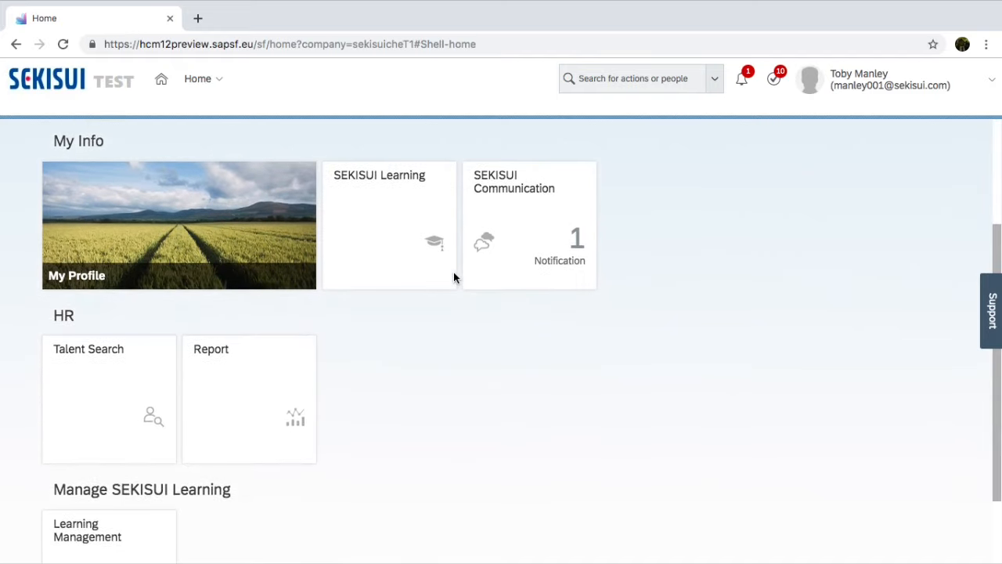
scroll(455, 279, down, 2)
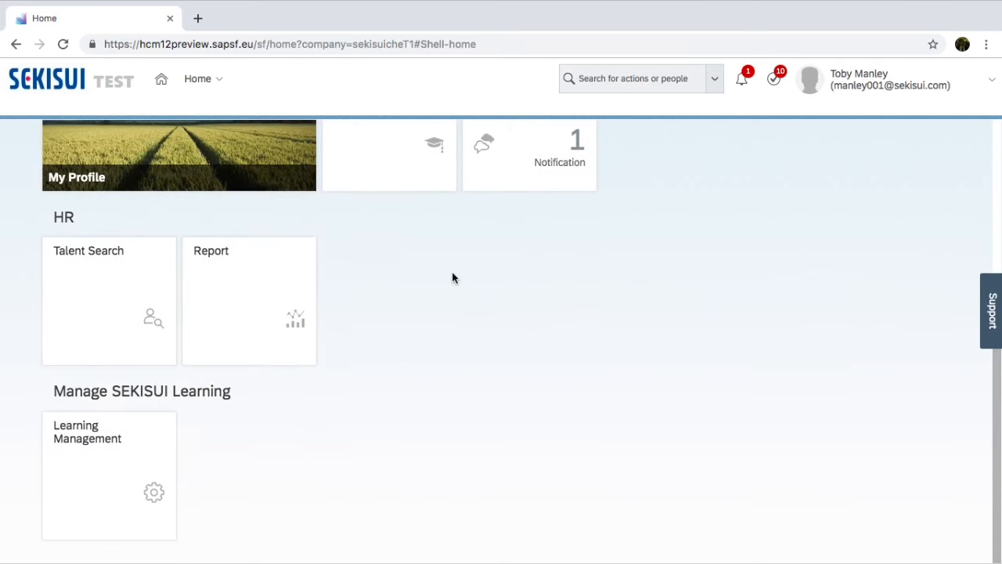
click(108, 453)
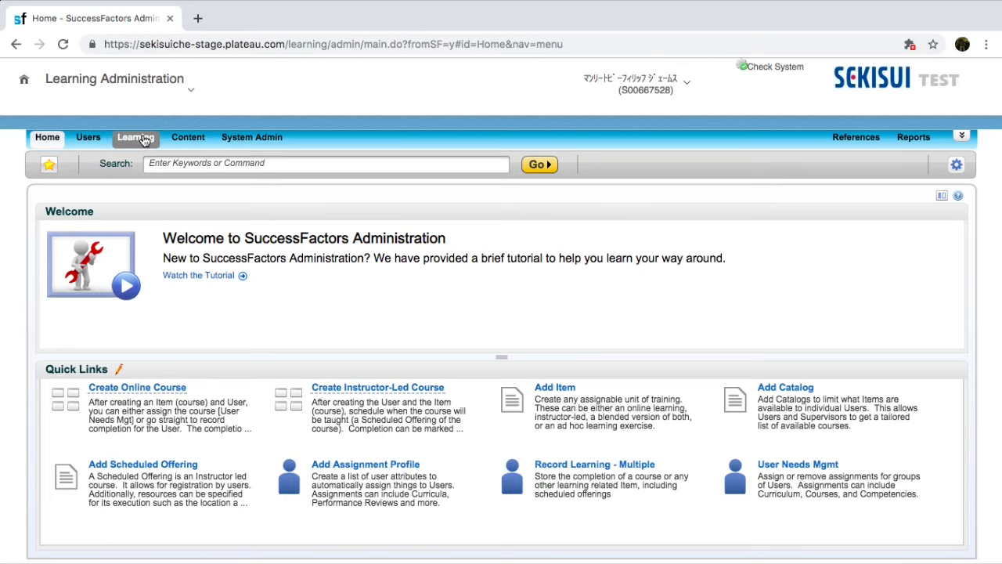
click(144, 140)
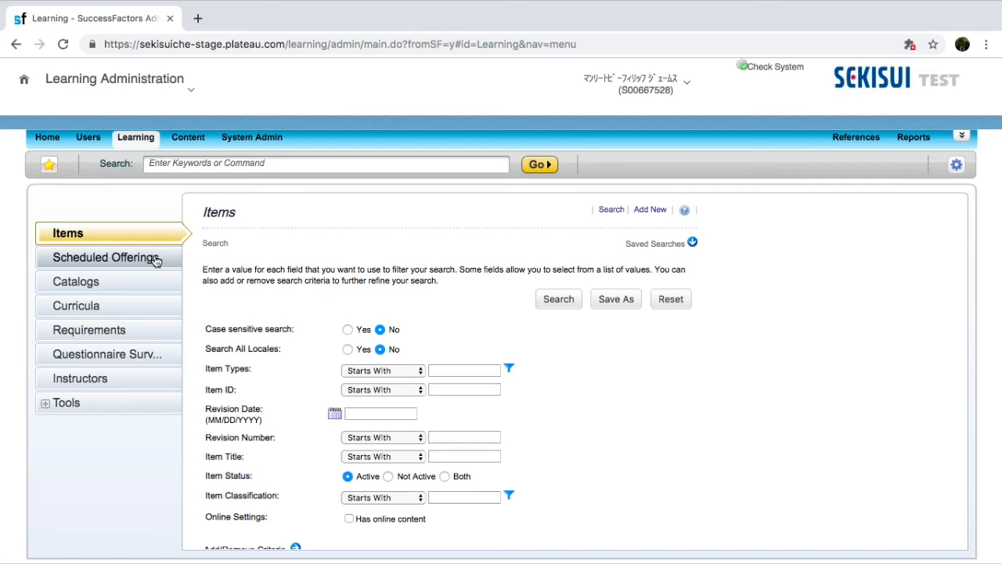
click(156, 260)
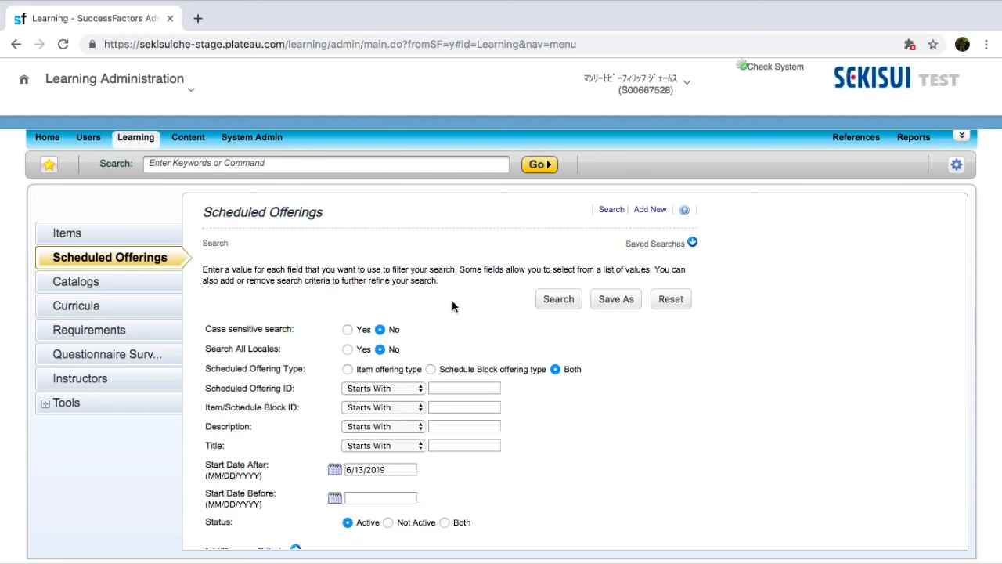
- Set the Start Date After search criterion to 05/08/2019 using the calendar
scroll(453, 307, down, 1)
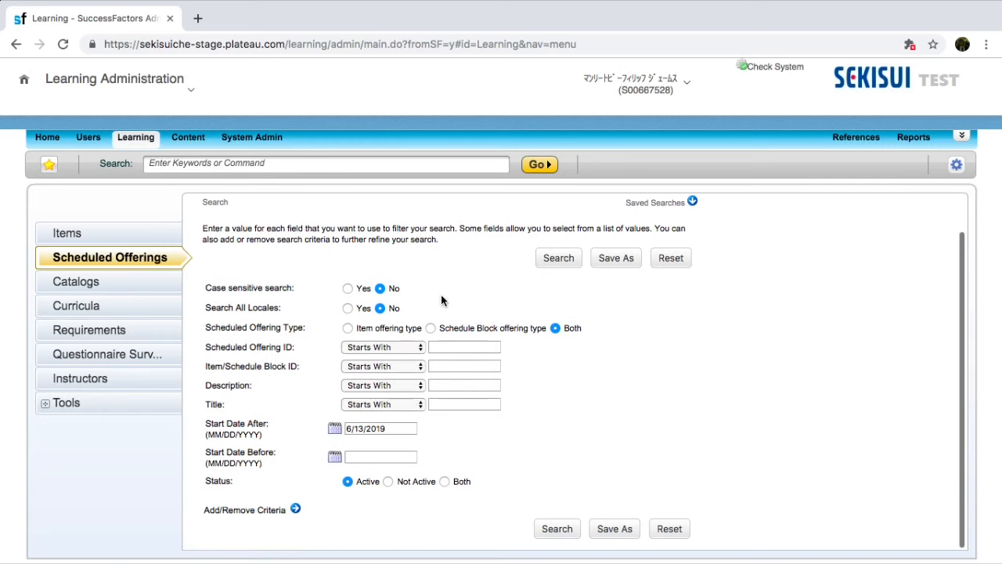
click(335, 432)
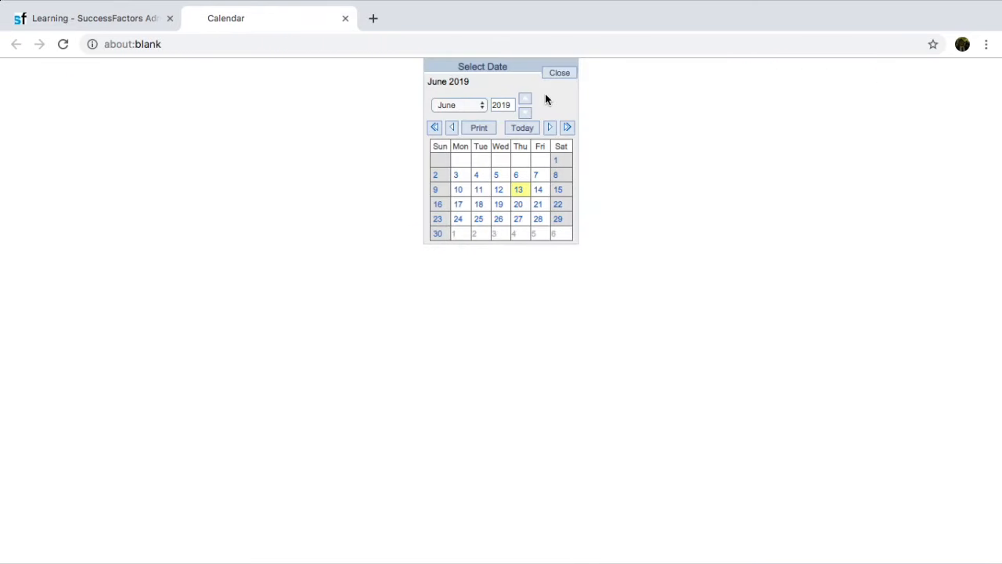
click(452, 128)
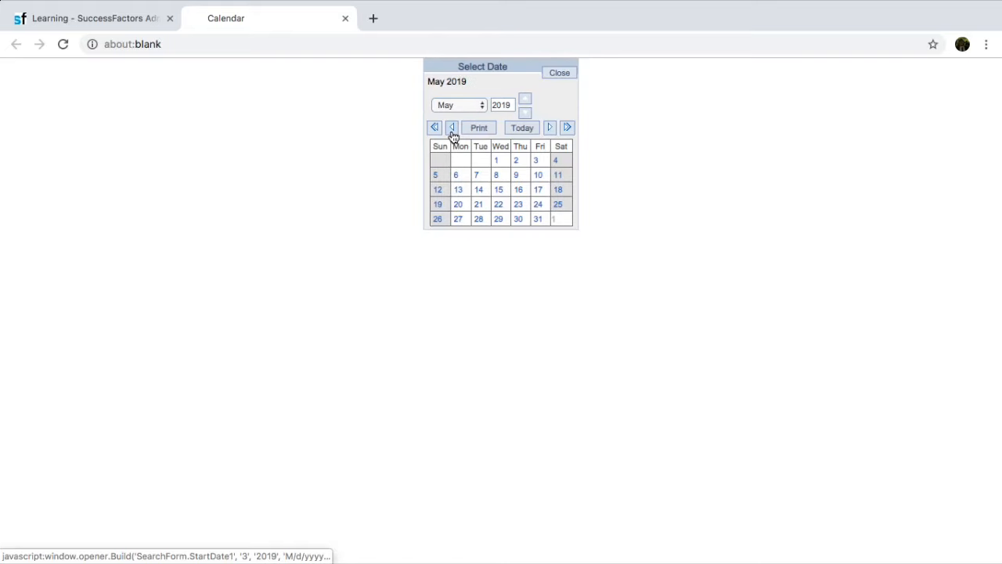
click(496, 174)
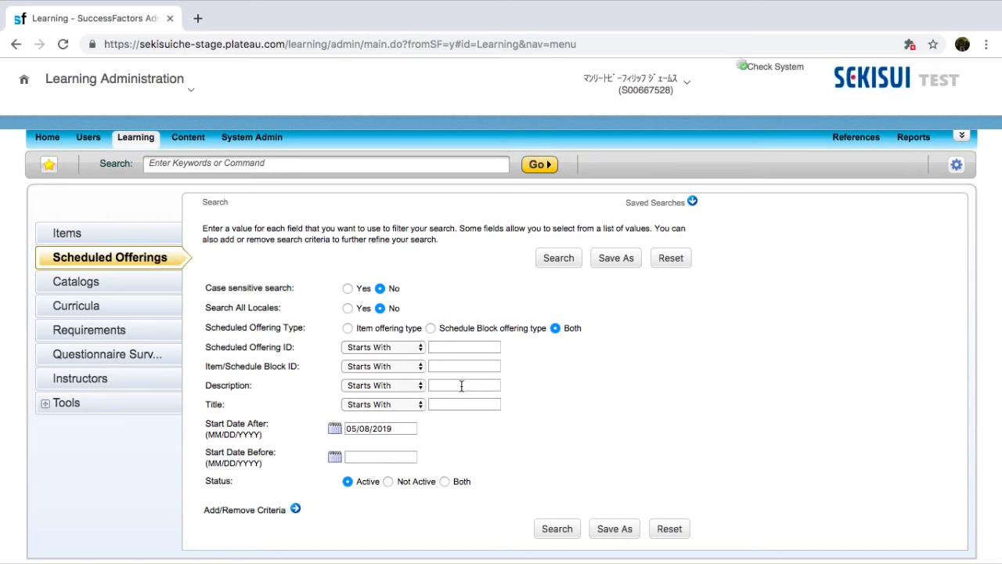
- Search for scheduled offerings whose Item/Schedule Block ID starts with E
scroll(591, 419, down, 2)
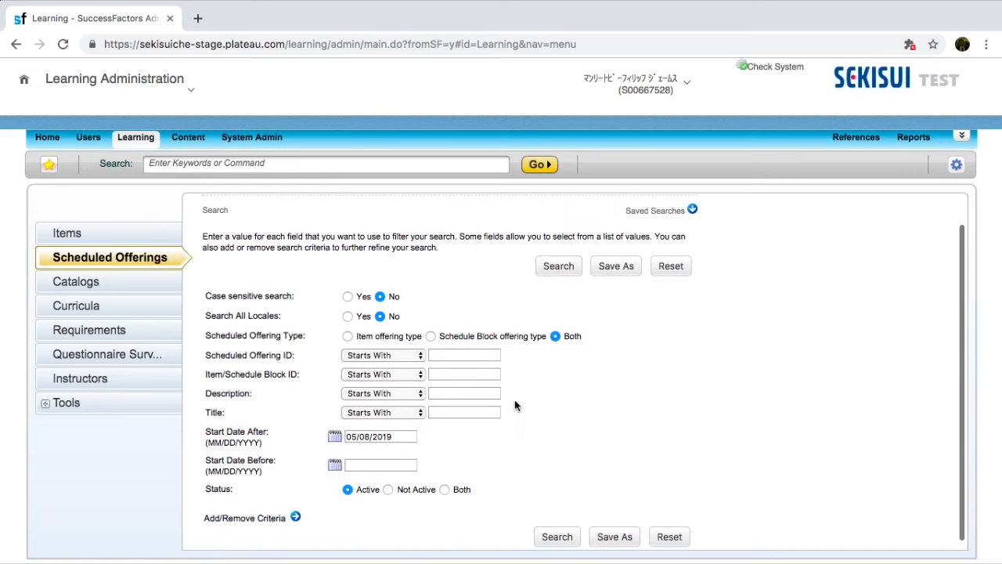
click(452, 375)
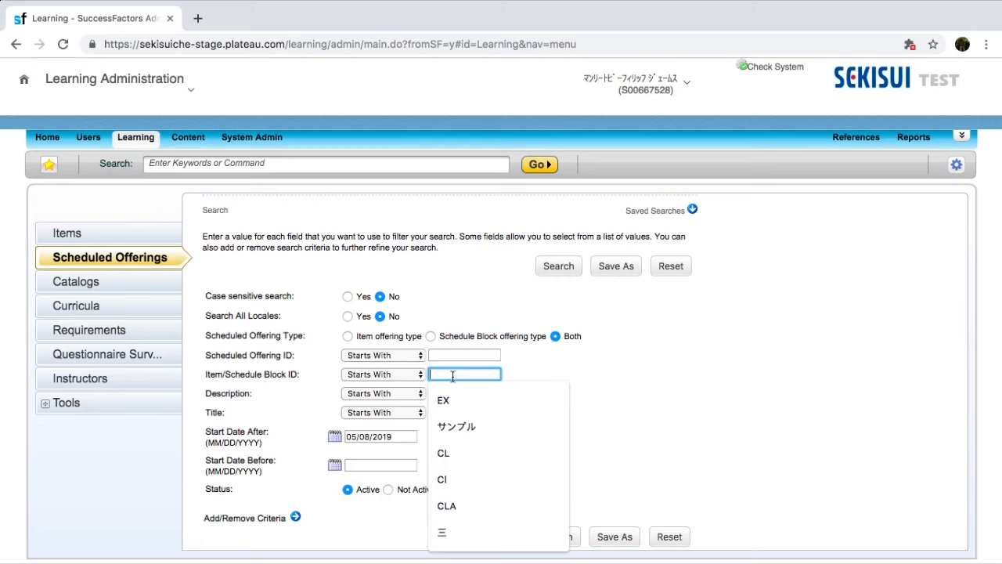
text(E)
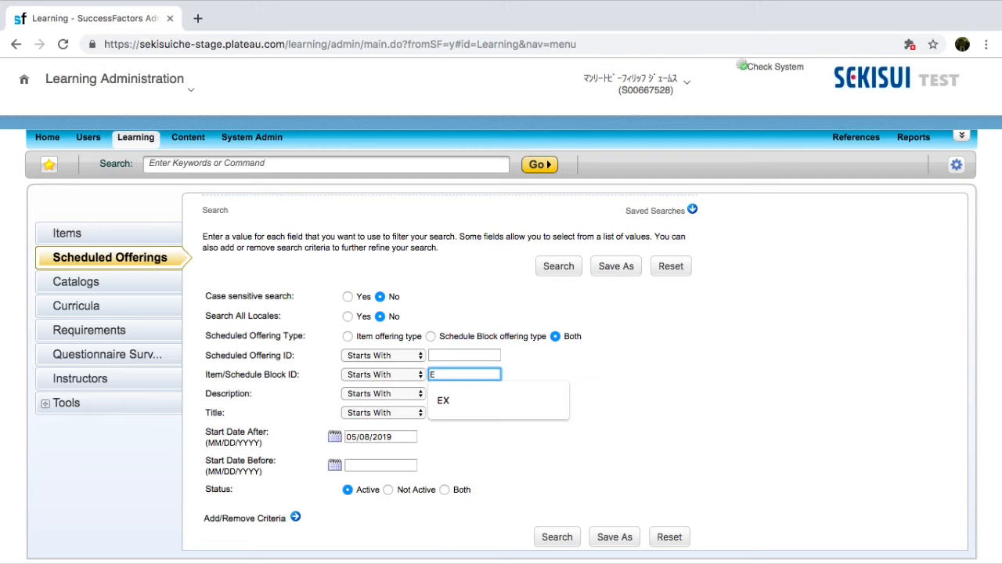
click(607, 409)
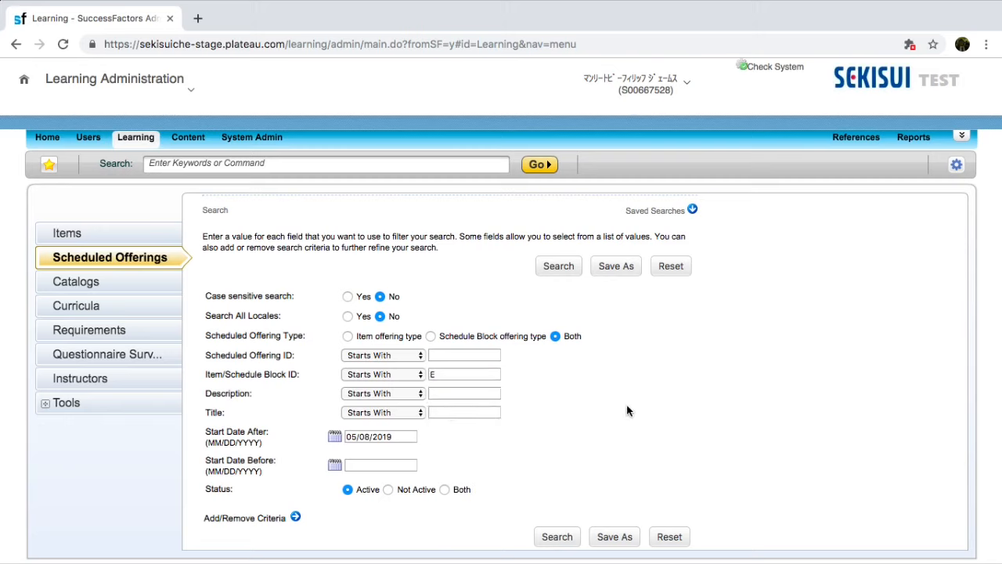
click(550, 535)
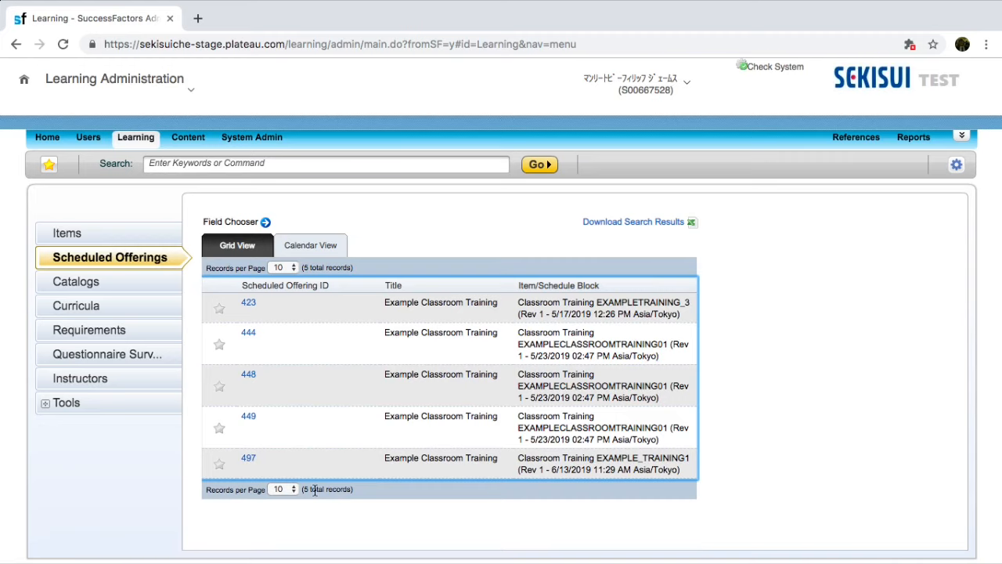
- Open scheduled offering 497 and move its segment to Wednesday 12 June, 09:00 AM to 01:00 PM
click(250, 462)
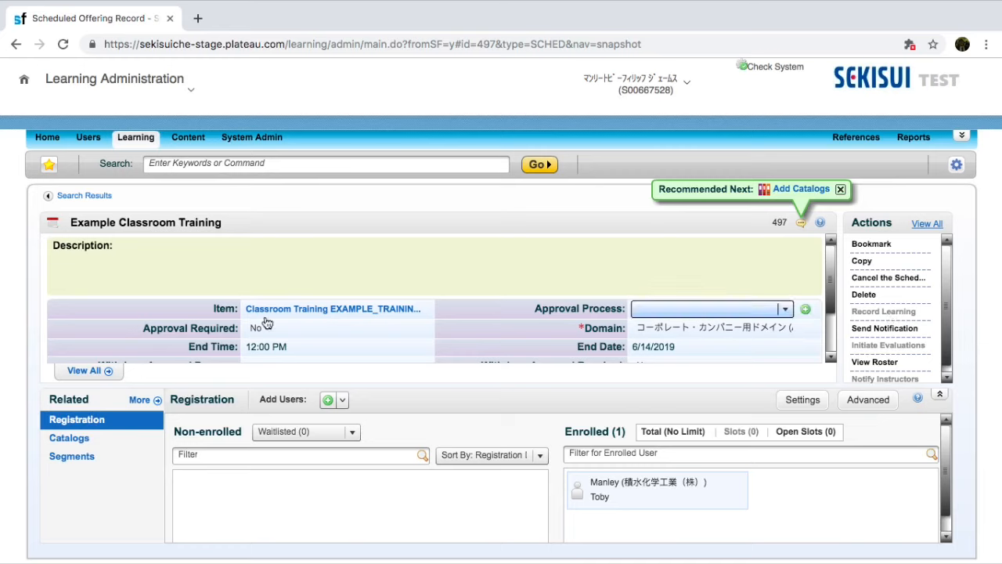
click(99, 462)
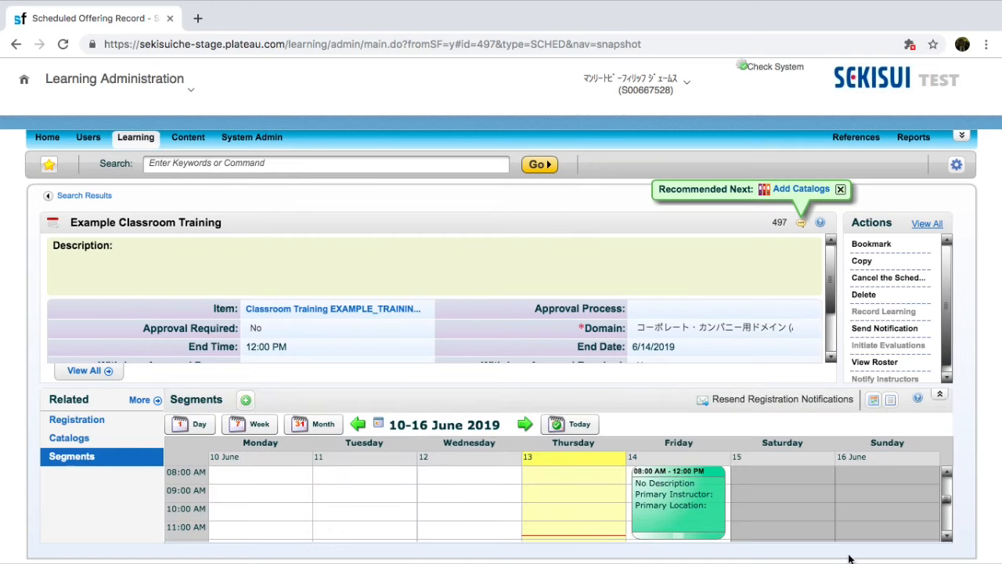
mouse_move(712, 513)
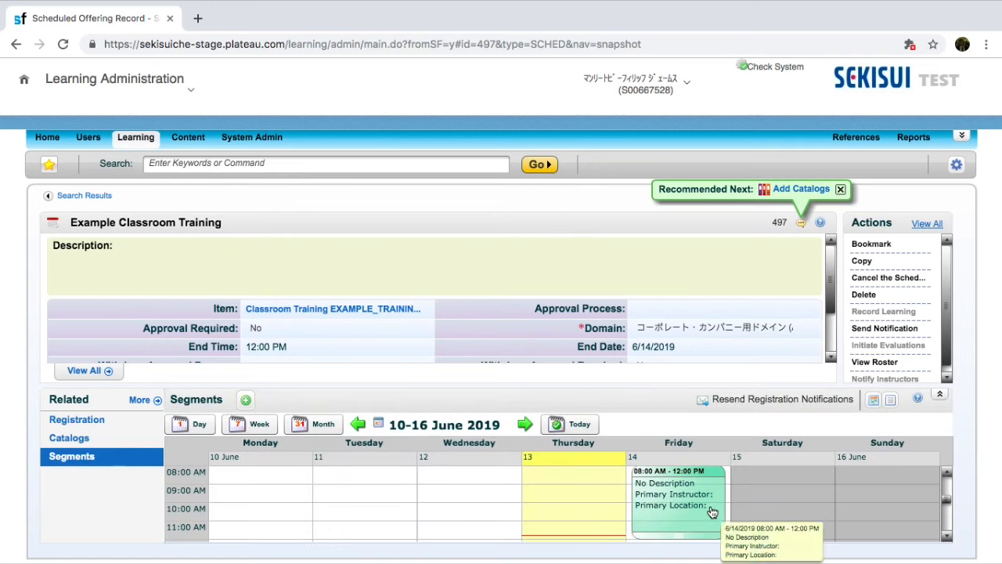
click(946, 536)
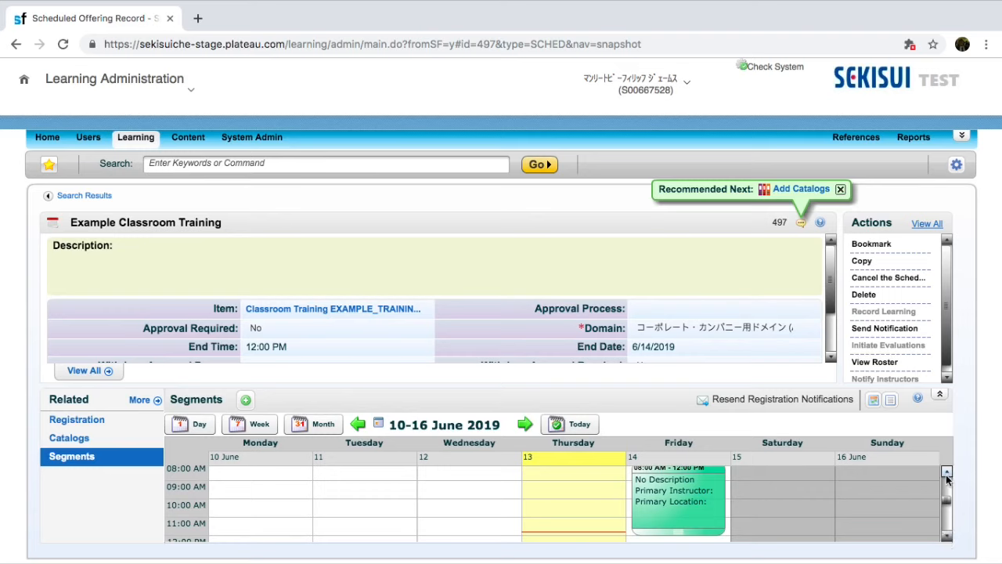
click(946, 472)
drag(690, 522, 599, 467)
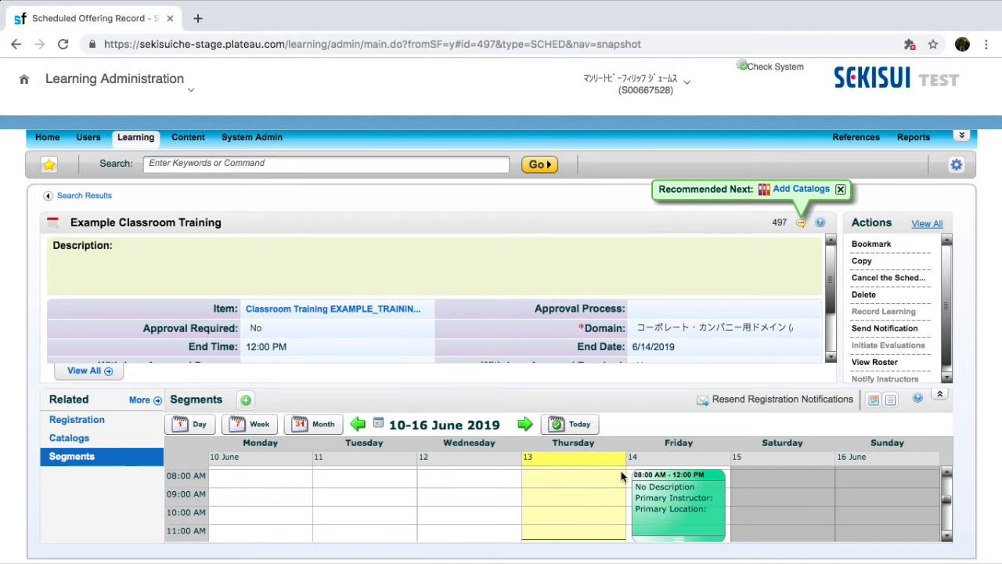
drag(663, 499, 456, 485)
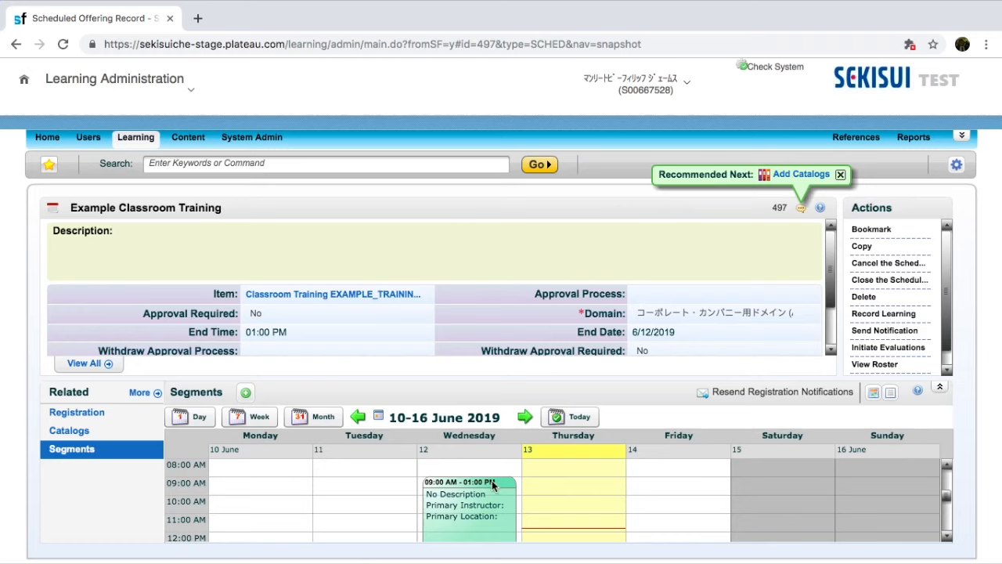
- Start recording learning for the scheduled offering and accept the enrolled user in the user selection
mouse_move(466, 501)
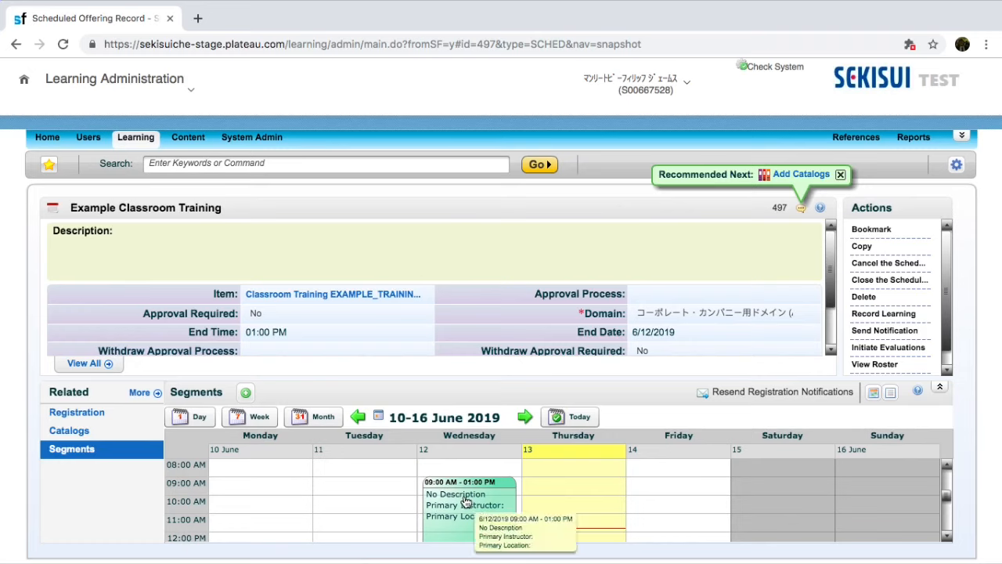
click(884, 314)
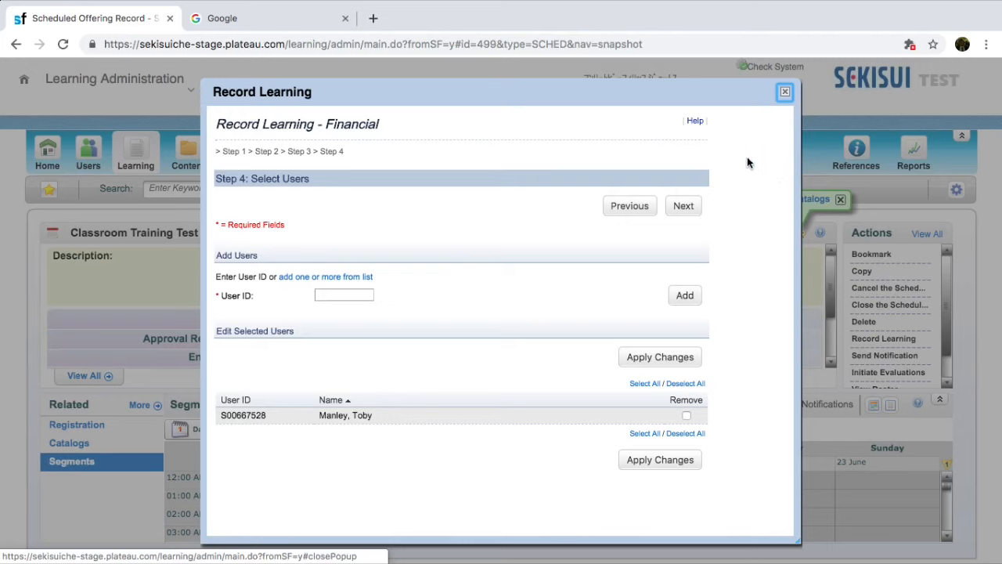
click(694, 210)
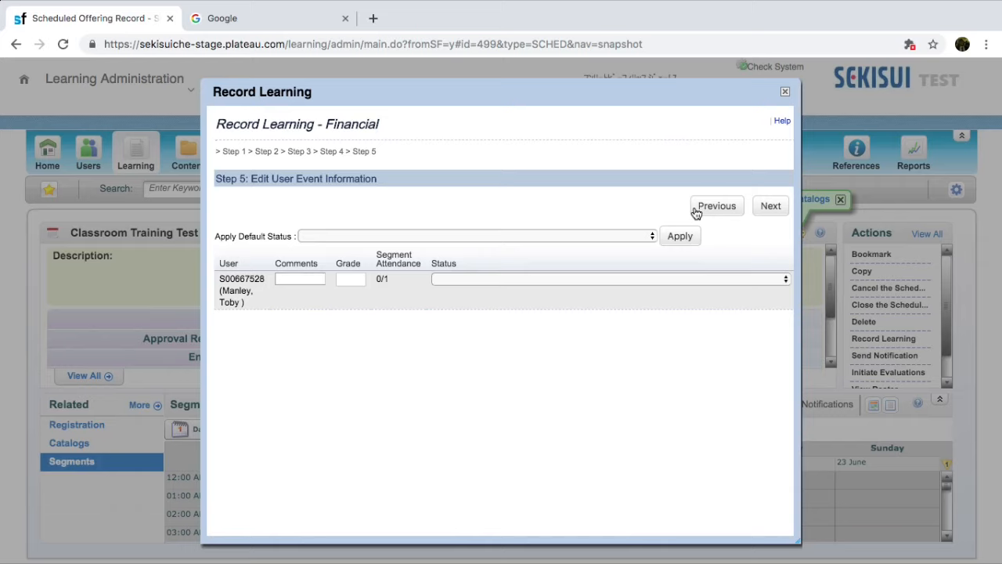
- Apply the default status "Completed Classroom Training (Group Training Completed) - For Credit" to the enrolled user and continue to the financial information
click(649, 236)
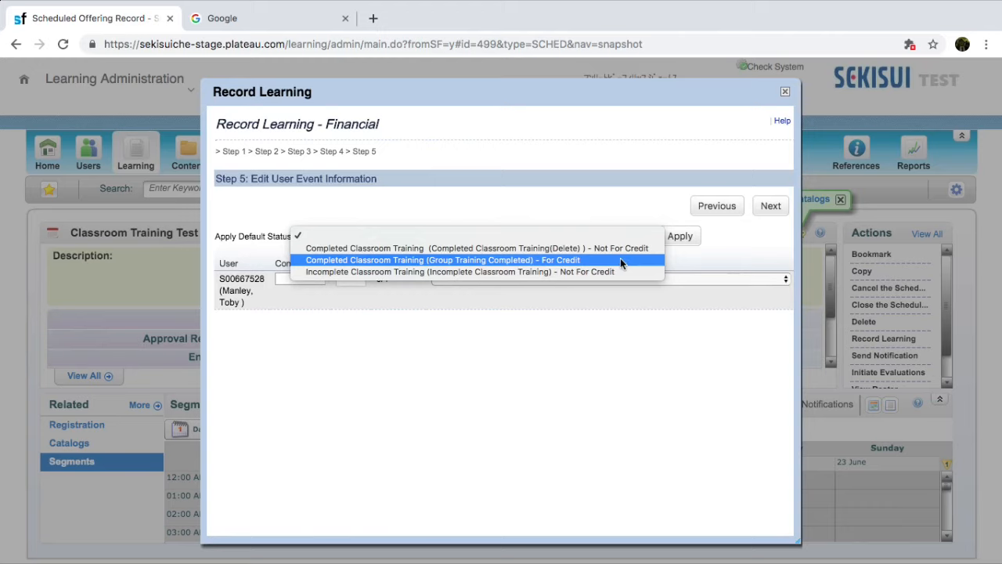
click(618, 260)
click(678, 239)
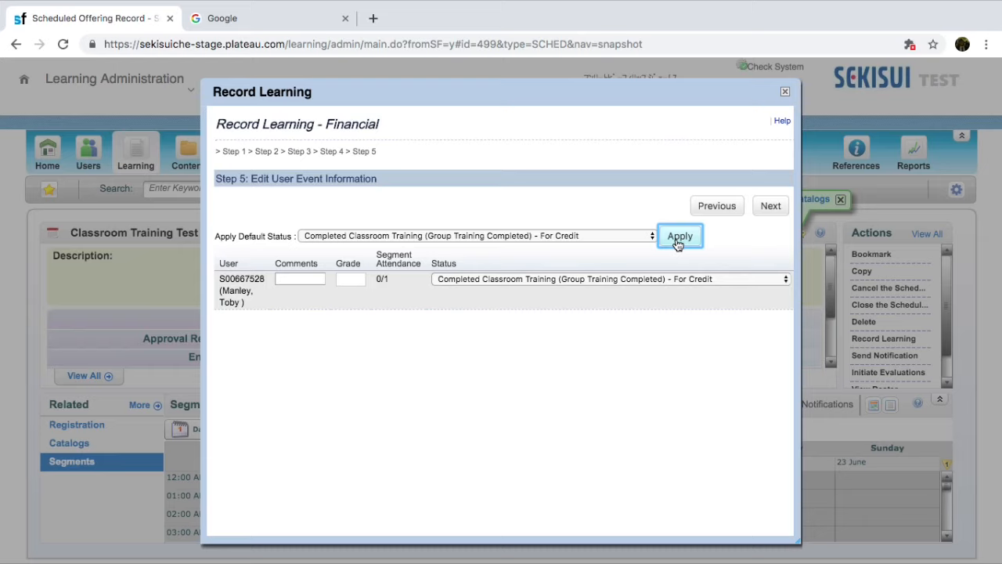
click(771, 206)
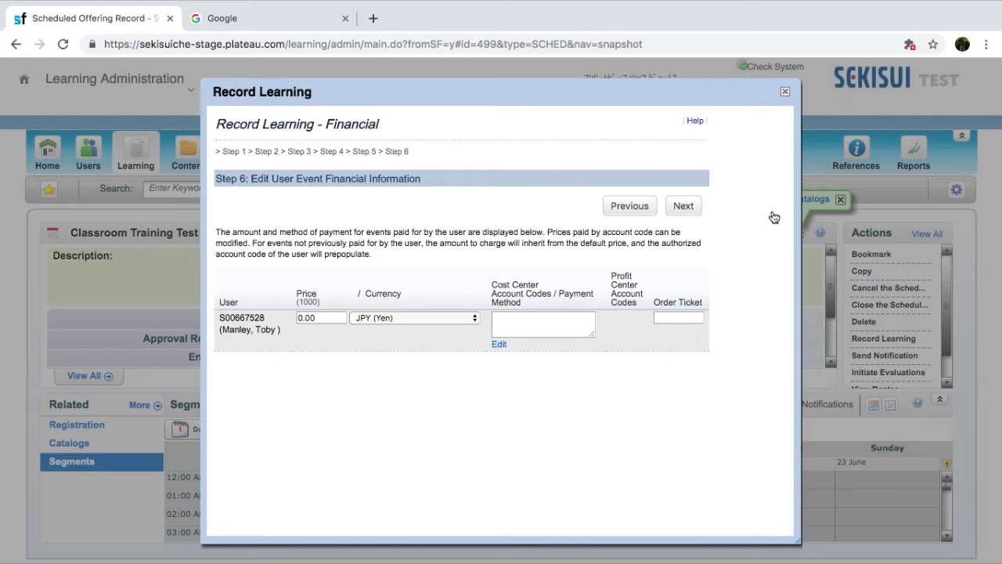
- Accept the financial information as is, finish recording the learning event and close the Record Learning window
click(685, 210)
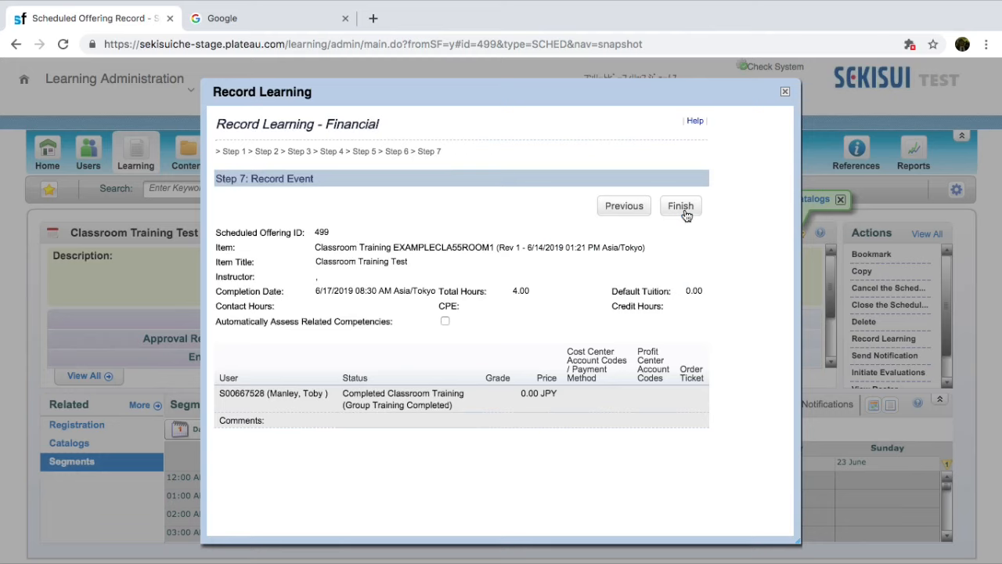
click(681, 207)
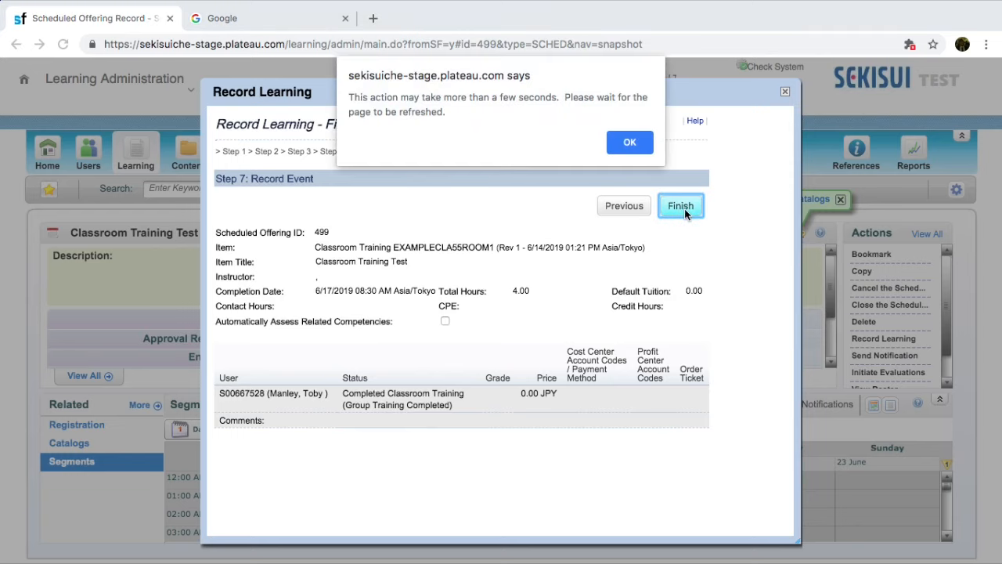
click(630, 144)
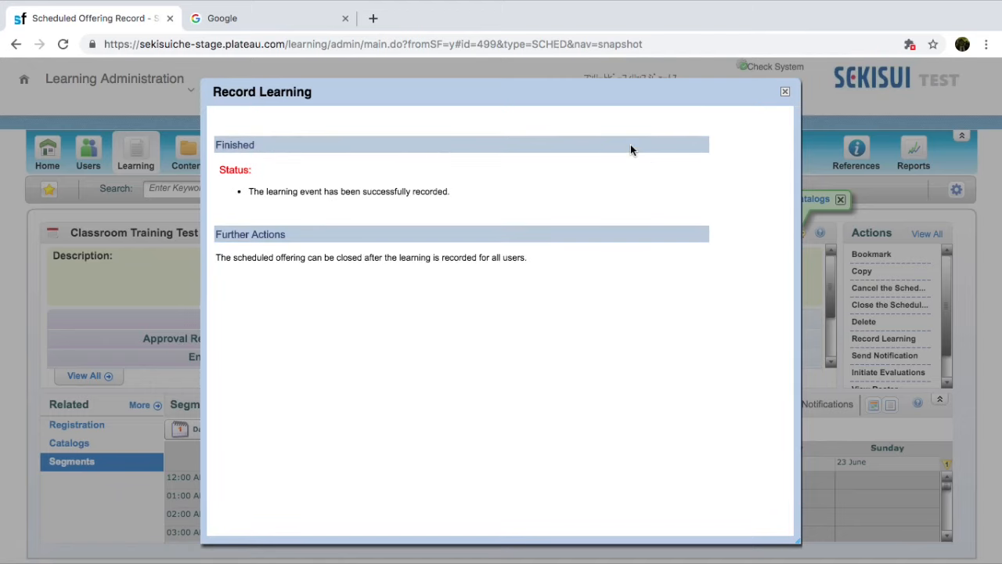
click(784, 94)
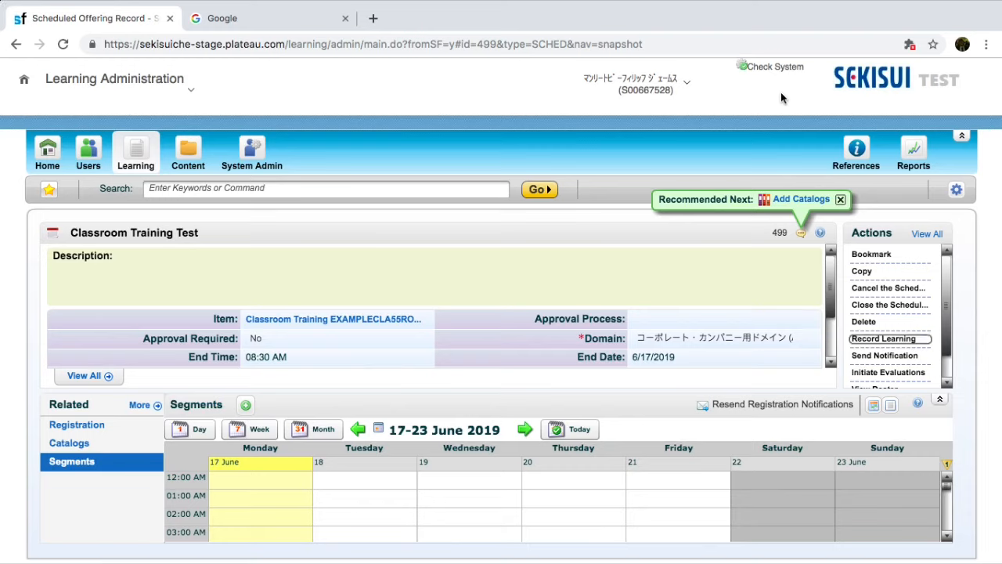
- Return to the home page and open the EXAMPLE QUESTIONNAIRE survey for the Classroom Training Test course
click(25, 88)
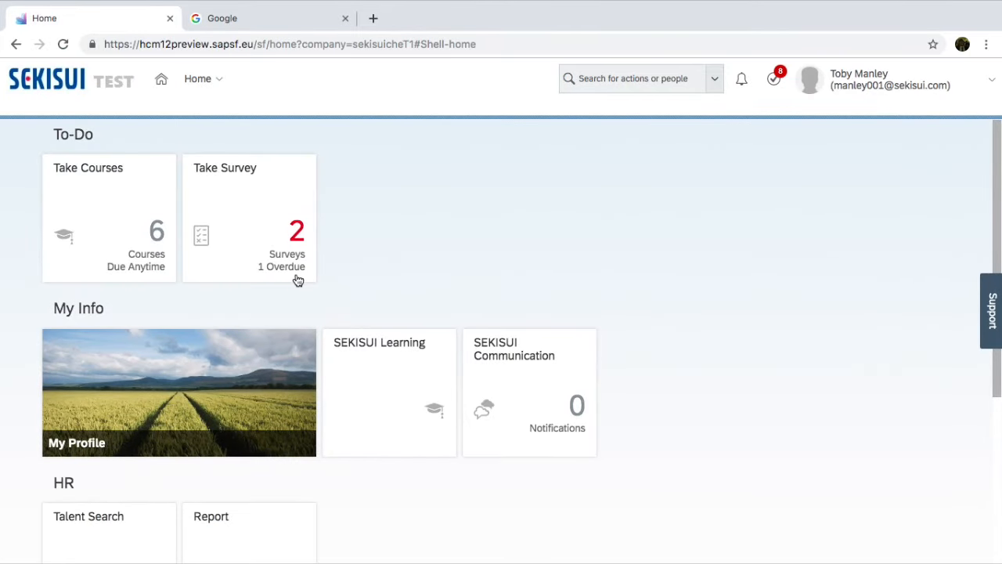
click(243, 197)
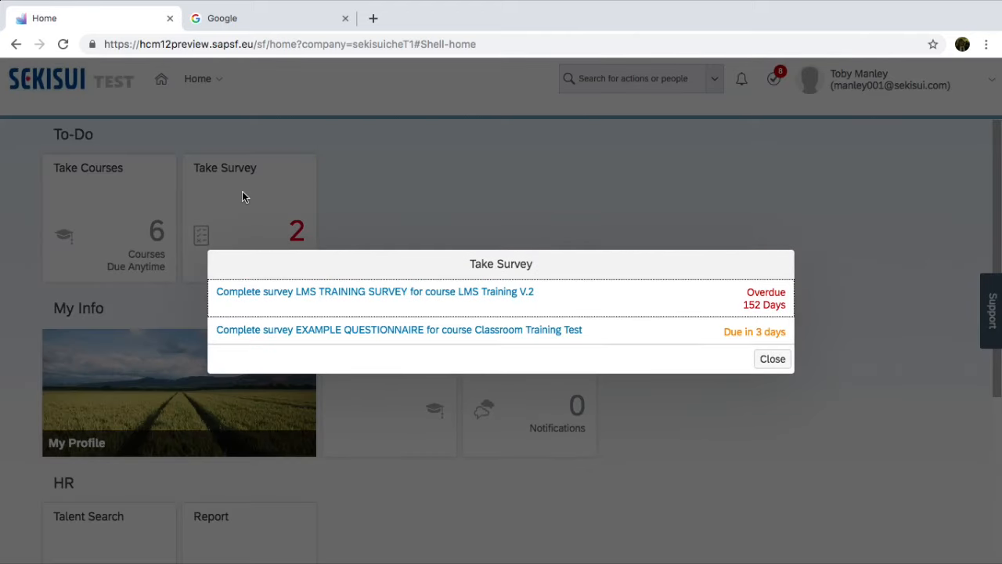
click(354, 332)
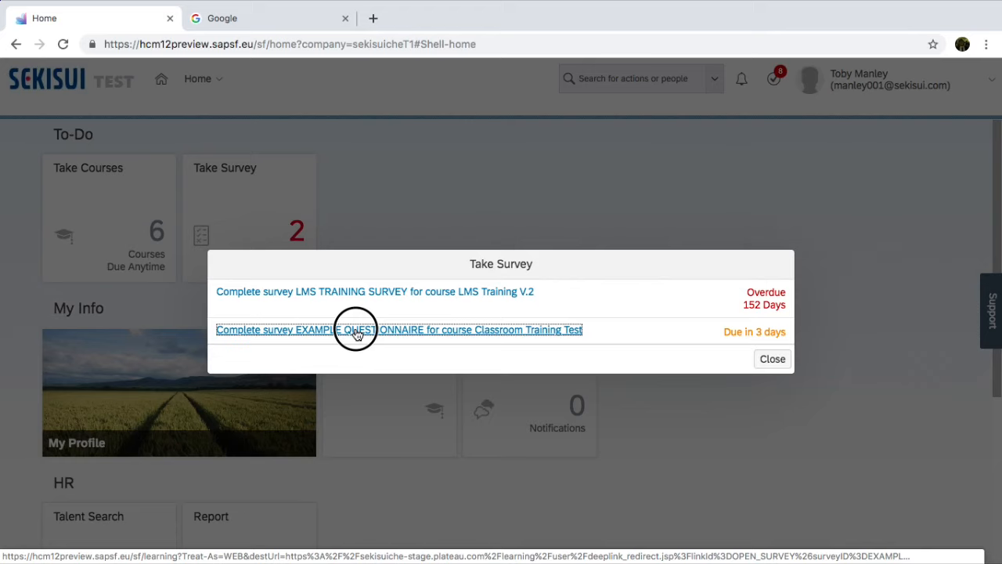
click(355, 332)
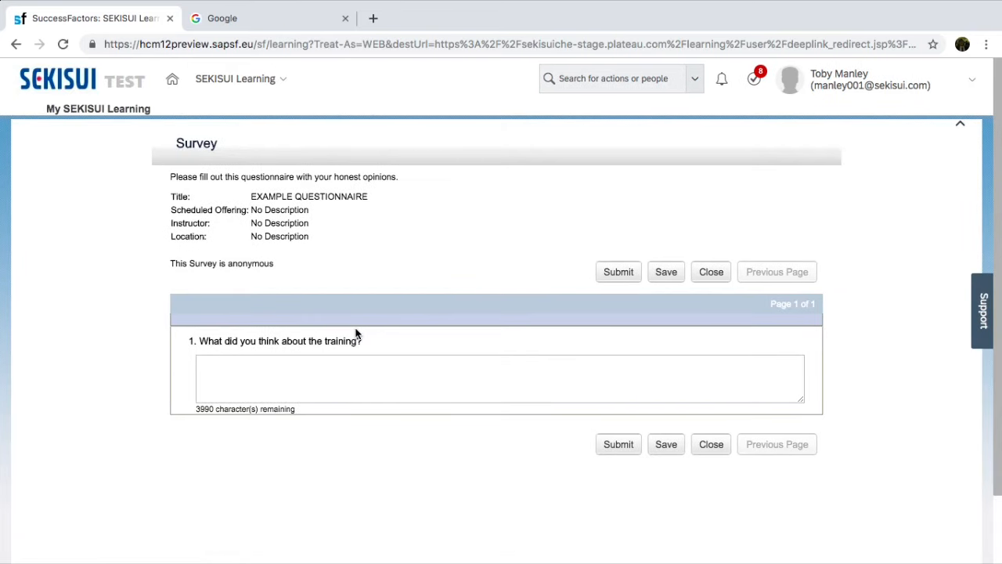
- Submit the survey with the answer "Very very interesting!" about the training, and return to the home page
click(323, 371)
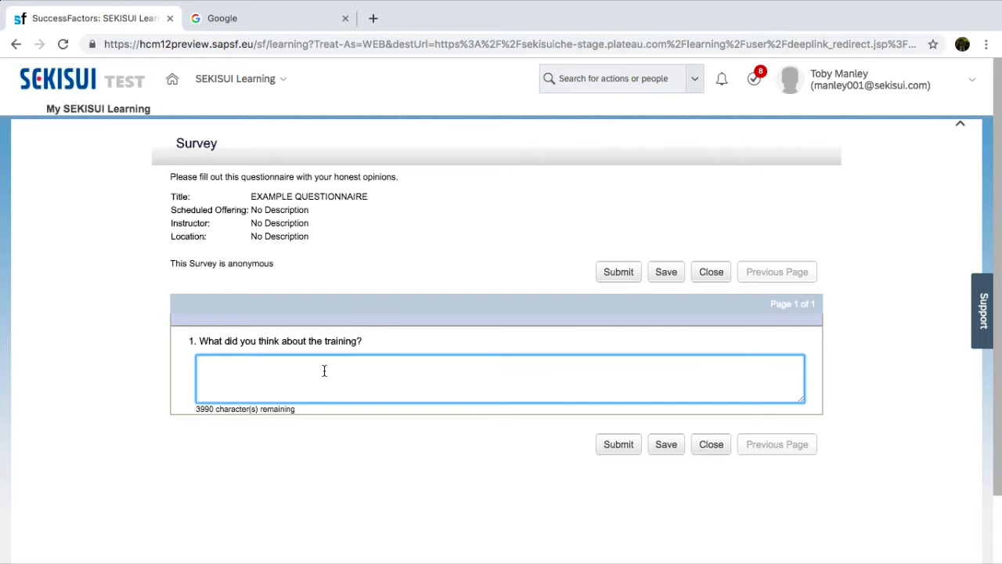
text(Very very interesting!)
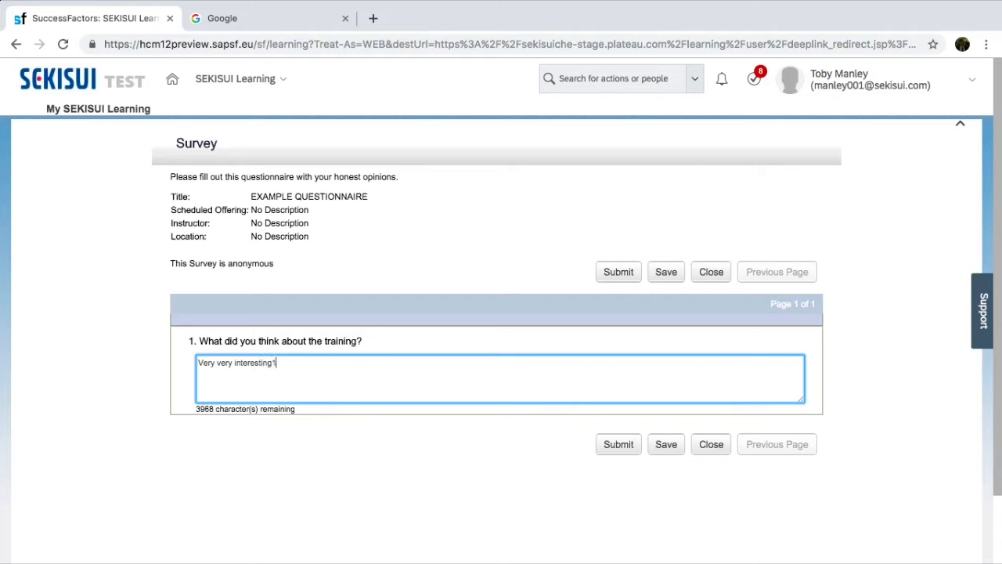
text(!)
click(619, 444)
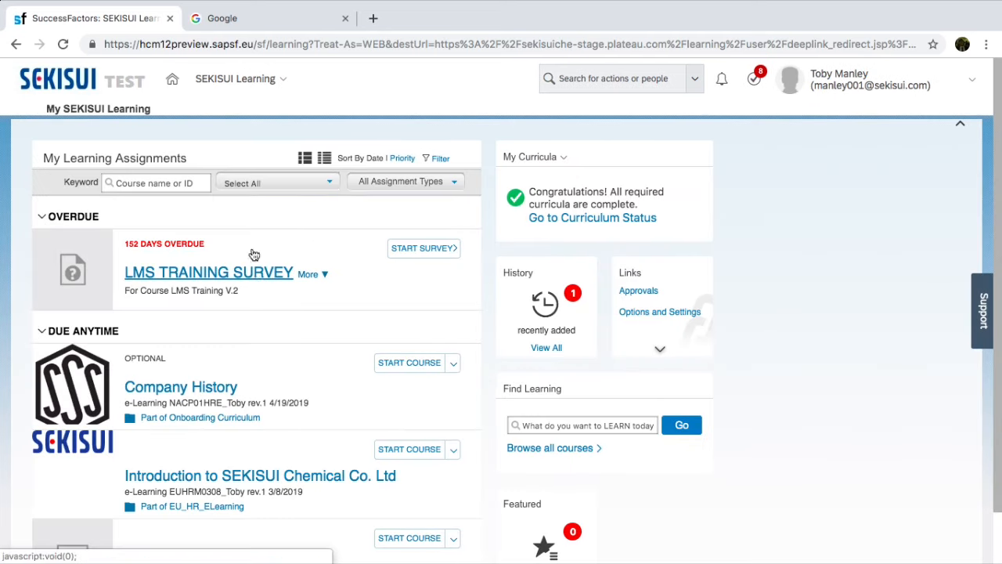
click(172, 80)
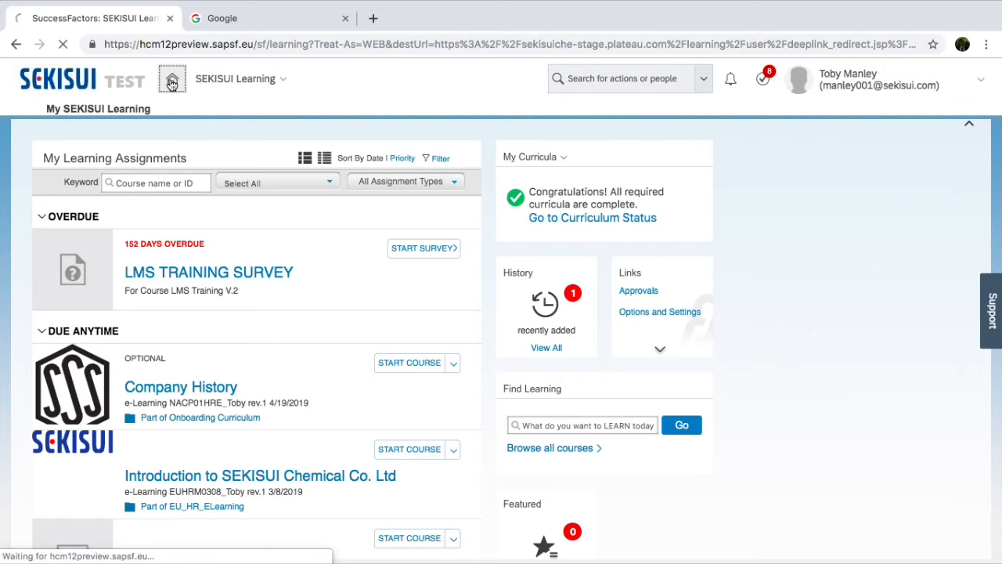